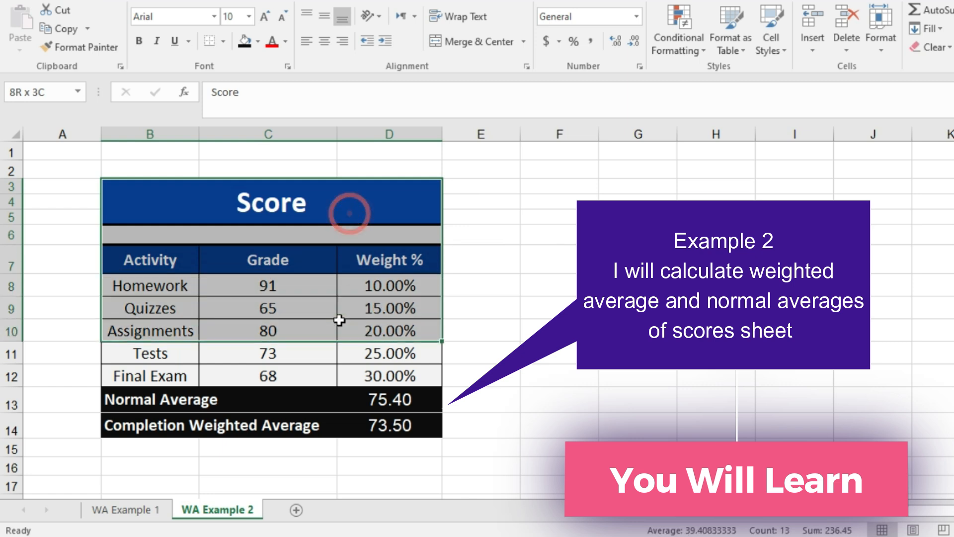
Inspect the normal average and completion weighted average formulas in D13 and D14 of the Score table.
click(366, 400)
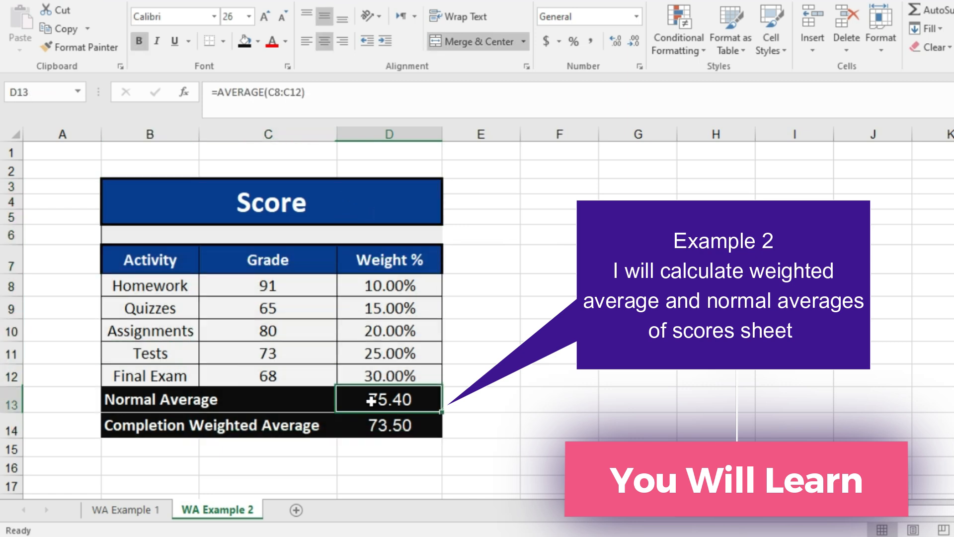
click(372, 423)
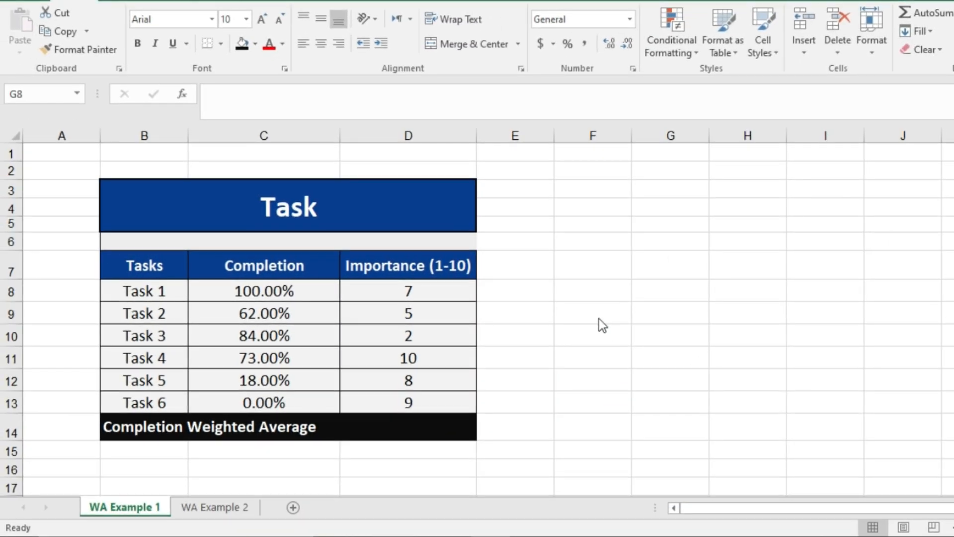
Examine the Tasks, Completion and Importance (1-10) columns of the Task table on the WA Example 1 sheet.
click(598, 318)
click(594, 316)
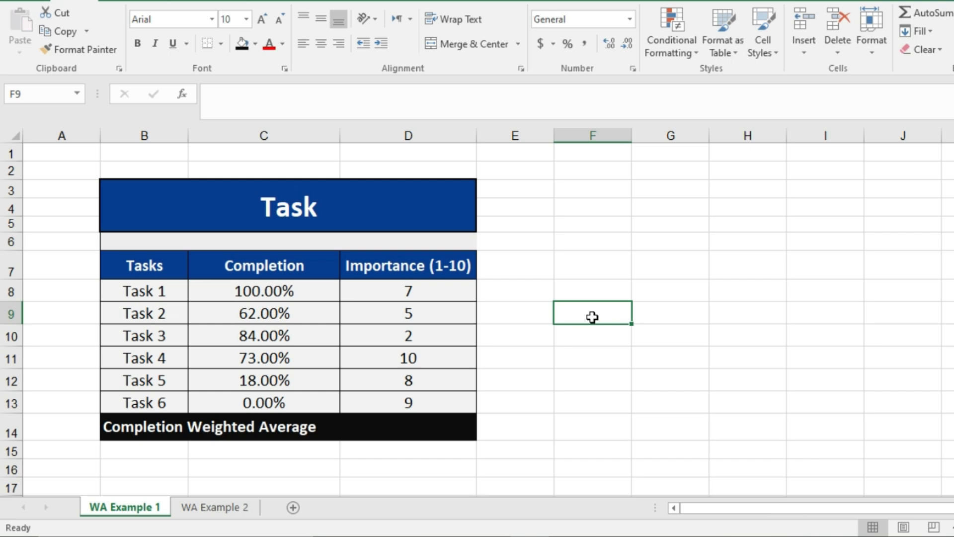
drag(168, 271, 157, 388)
drag(256, 267, 264, 399)
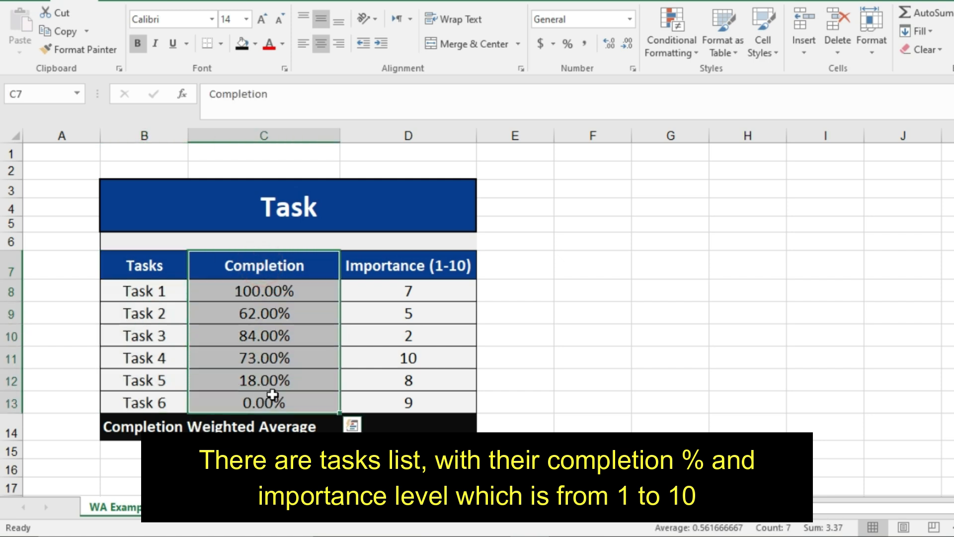
drag(423, 264, 419, 403)
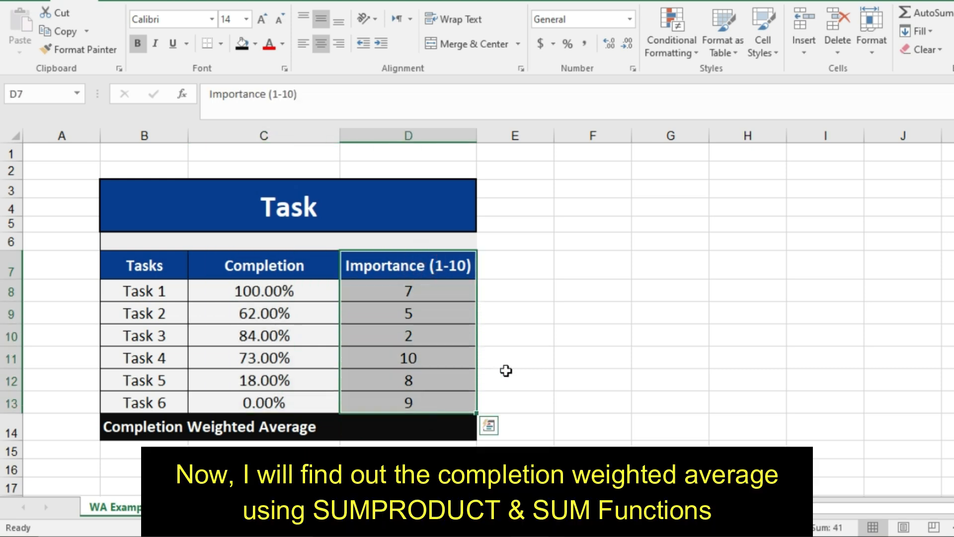
click(586, 332)
Start the Completion Weighted Average formula in D14 with SUMPRODUCT of the completion range C8:C13 and importance range D8:D13.
click(433, 428)
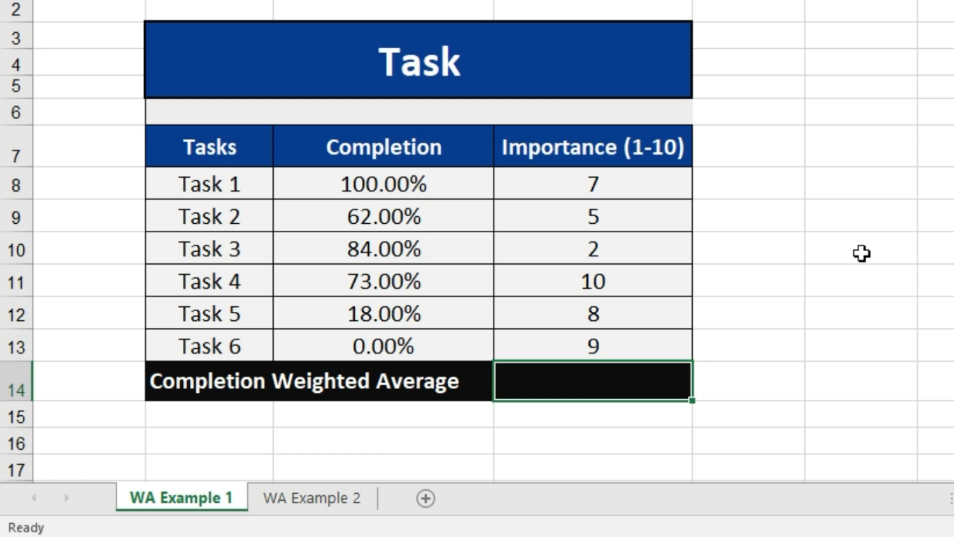
text(=)
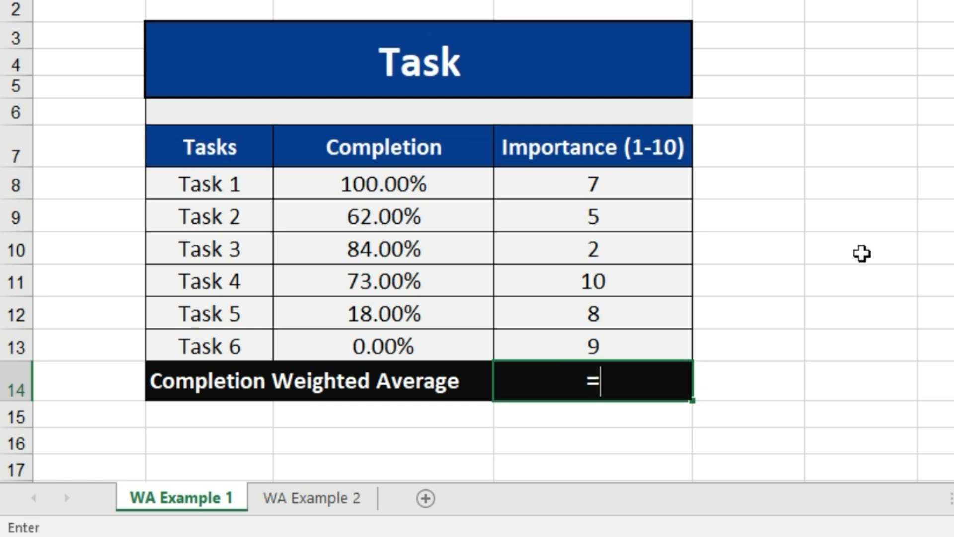
text(sumproduct()
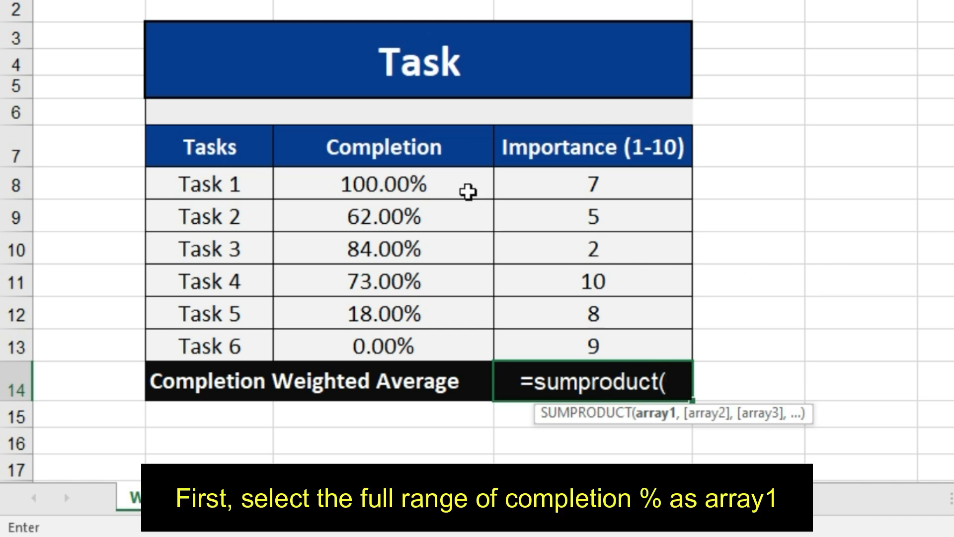
drag(465, 183, 446, 332)
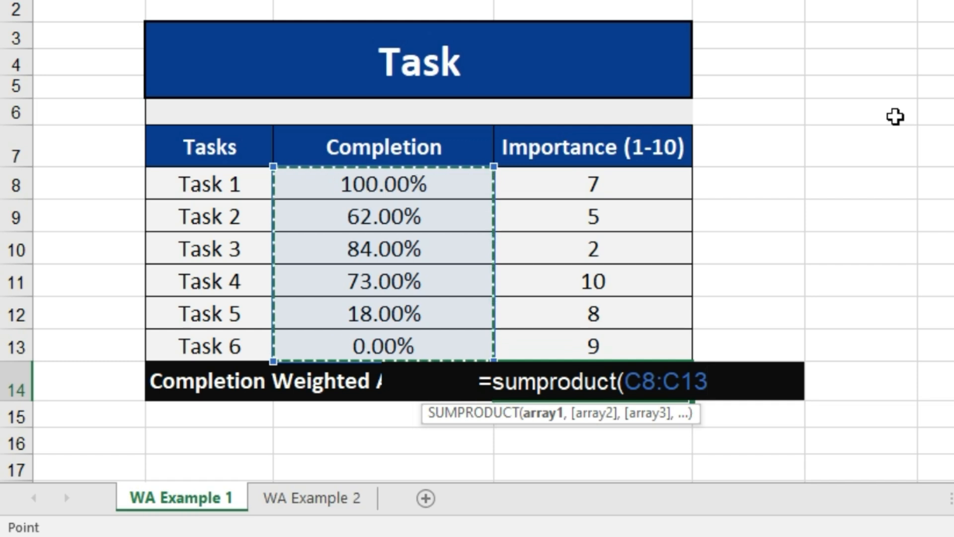
text(,)
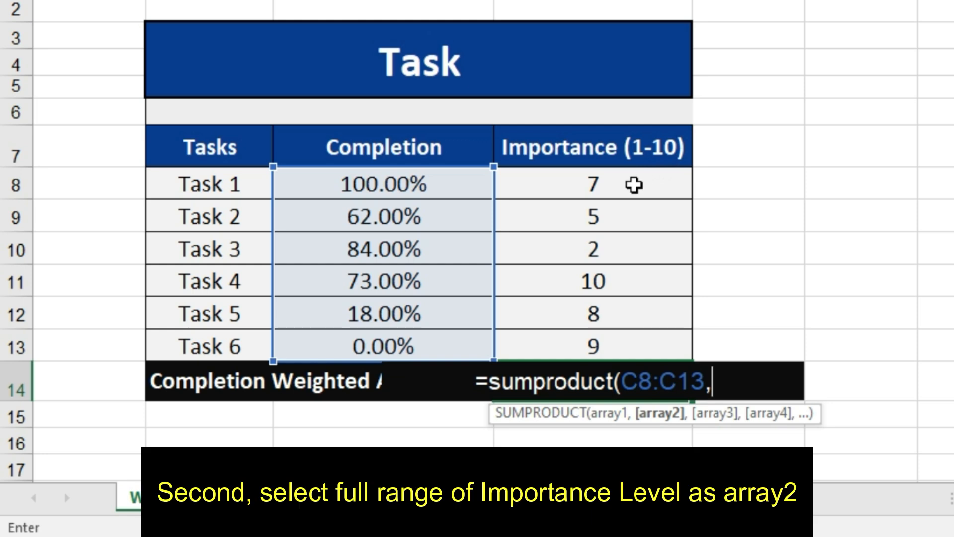
drag(630, 183, 627, 346)
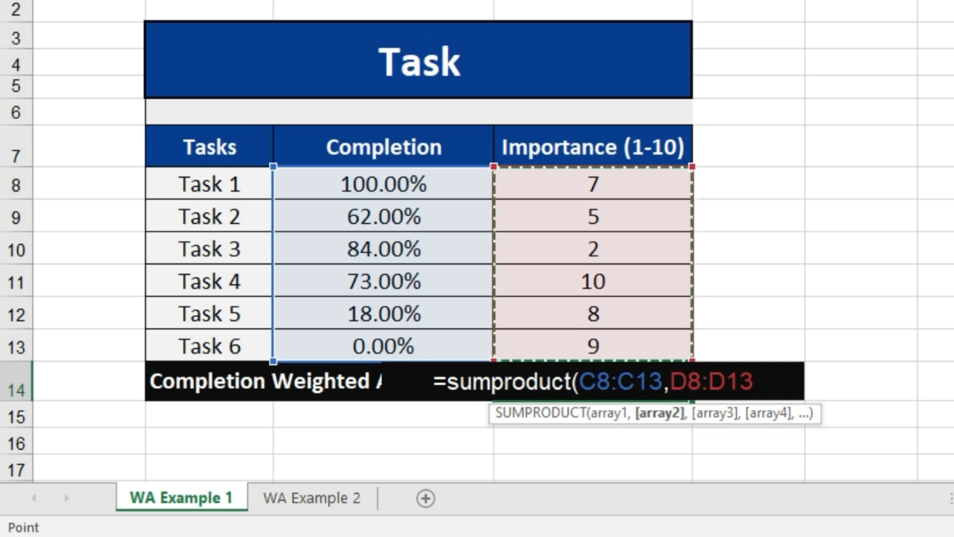
text())
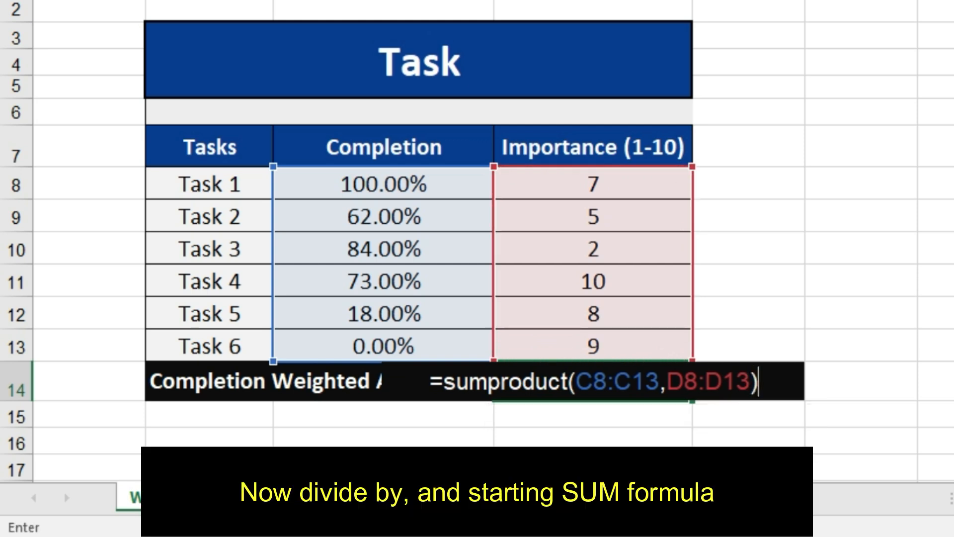
text(/sum()
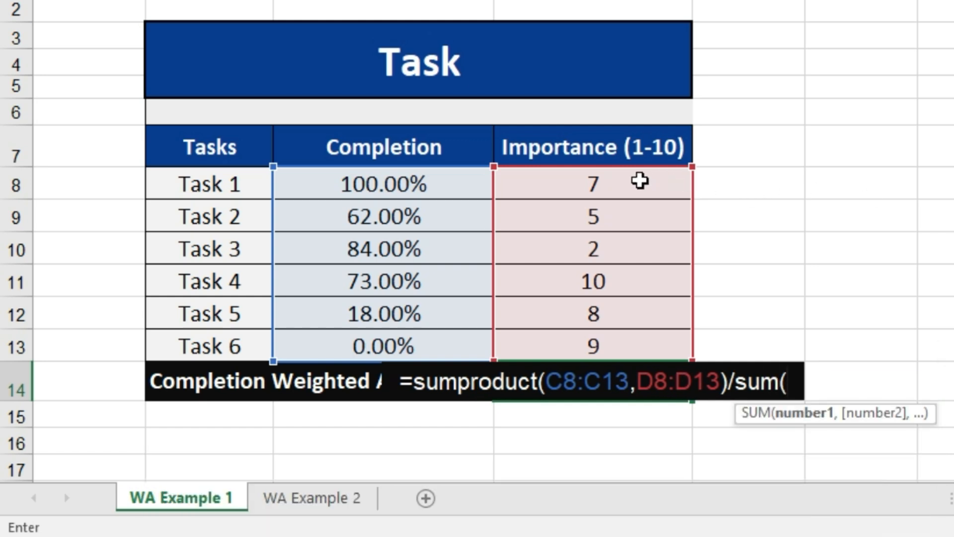
Complete the D14 formula by dividing the SUMPRODUCT by SUM(D8:D13), enter it, and reselect the cell to check it.
drag(637, 181, 641, 345)
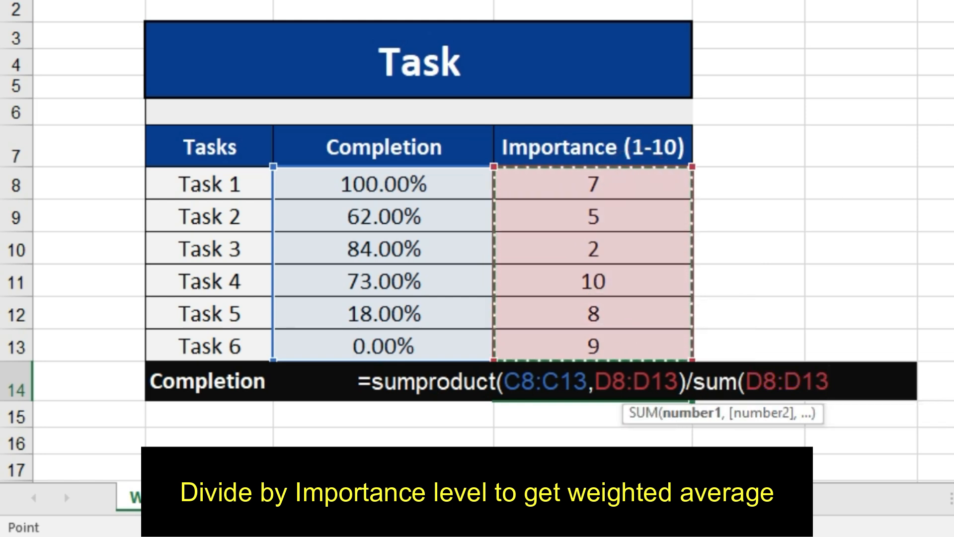
text())
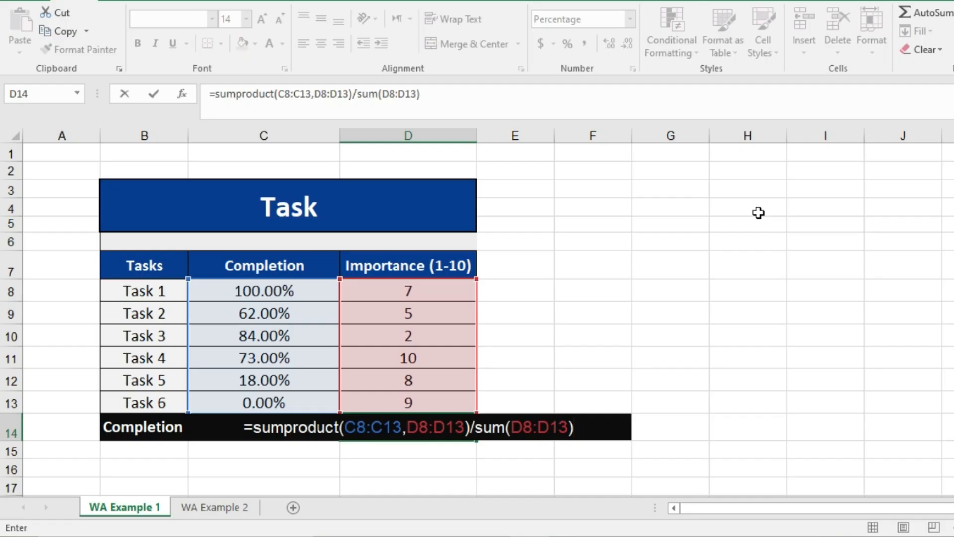
key(Return)
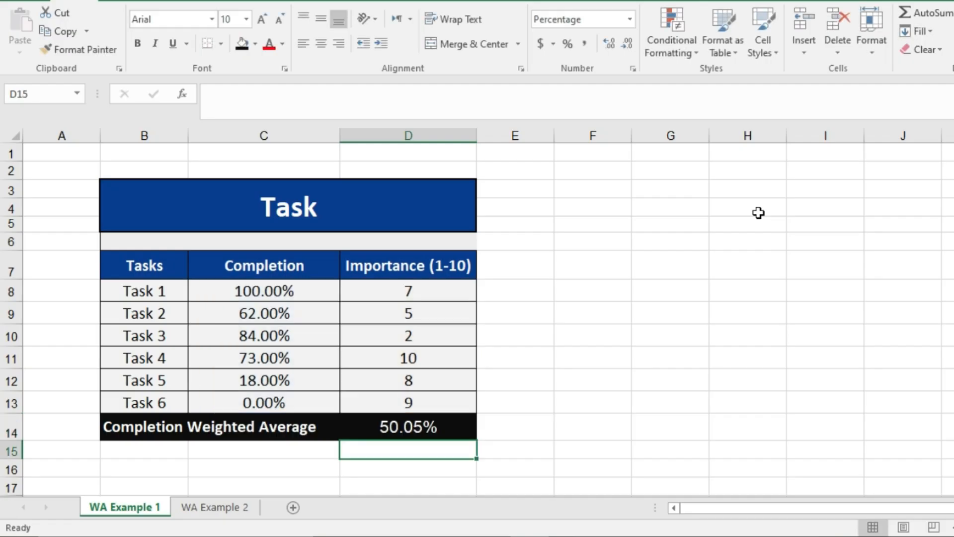
click(453, 426)
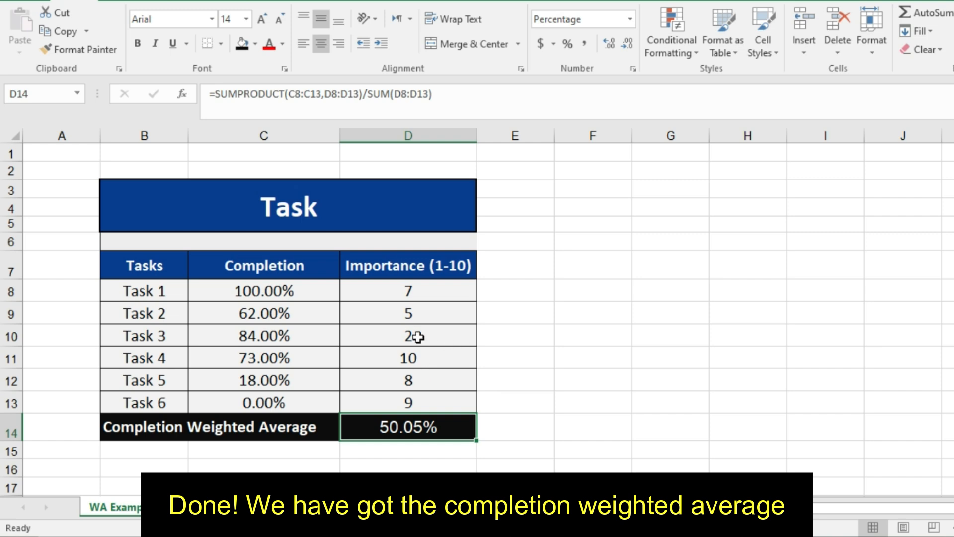
Try a completion of 80% for Task 2 in C9 to test the weighted average, and undo that change.
click(297, 312)
text(8)
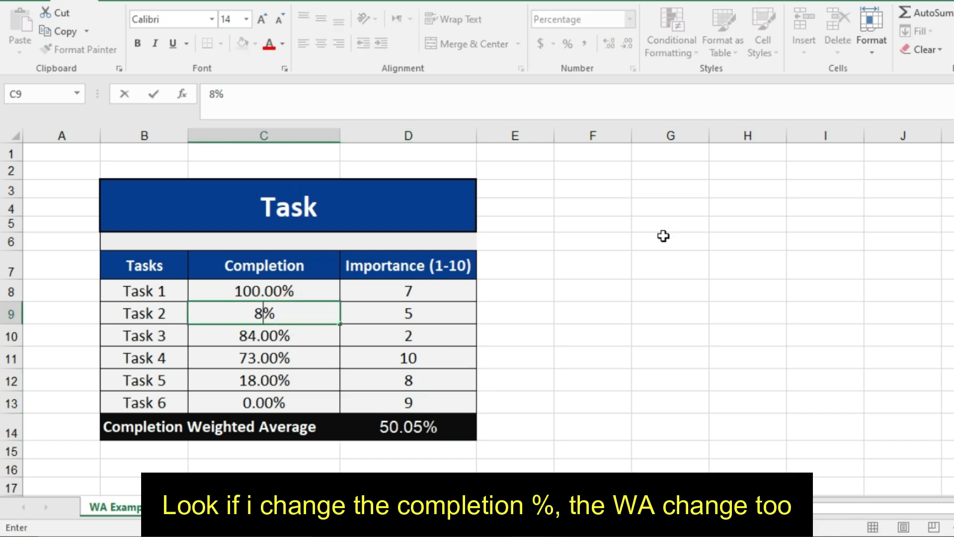
text(0)
key(Return)
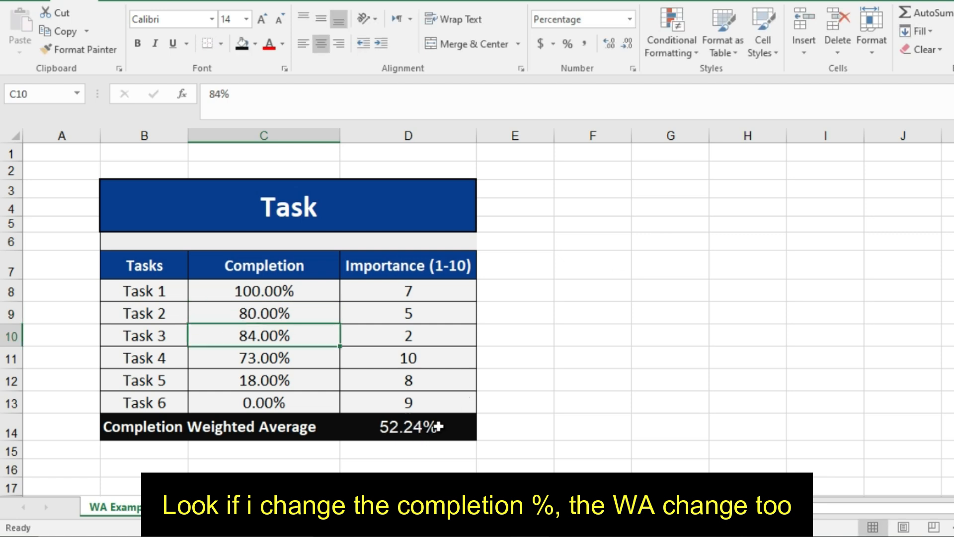
key(ctrl+z)
click(564, 320)
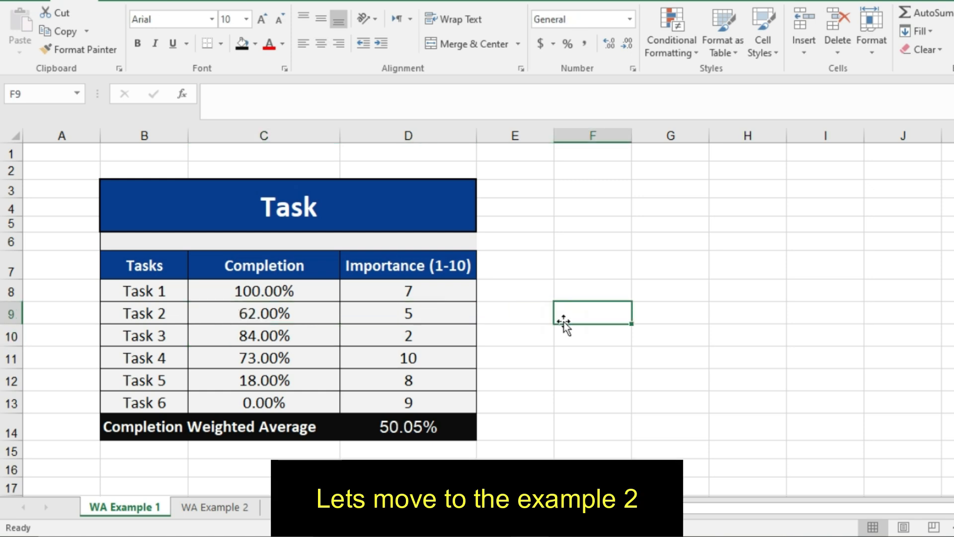
Switch to the WA Example 2 sheet and examine the Activity, Grade and Weight % columns and the two average rows.
click(226, 508)
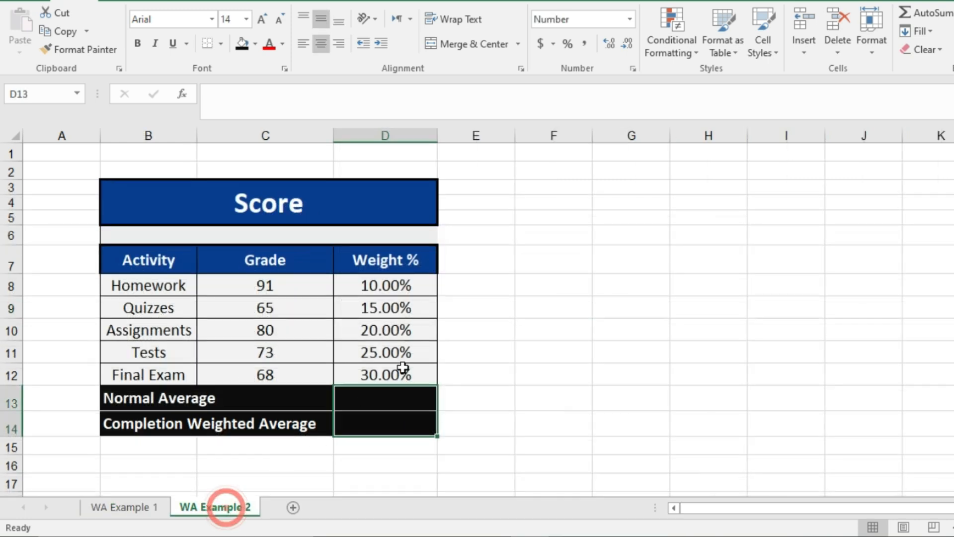
click(557, 298)
drag(154, 269, 159, 364)
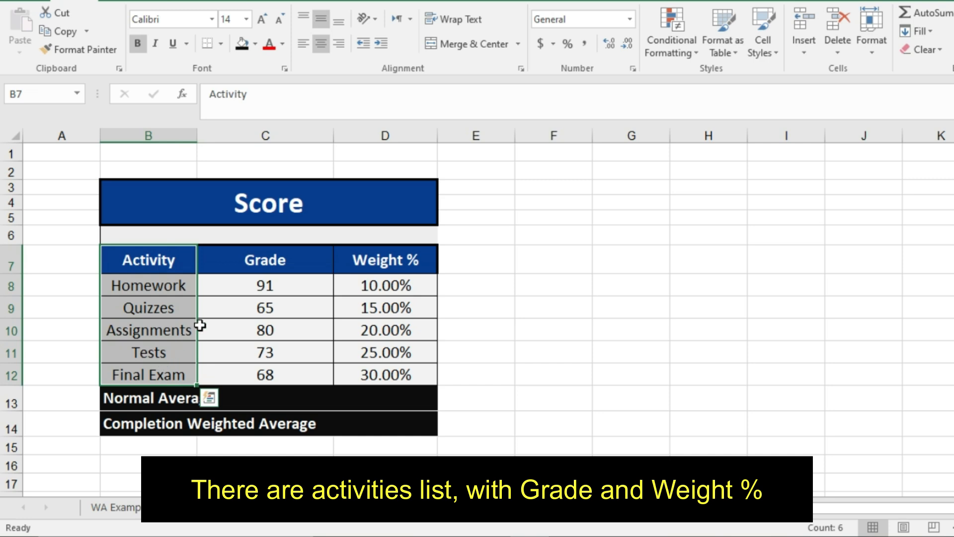
drag(247, 267, 260, 374)
drag(368, 267, 377, 367)
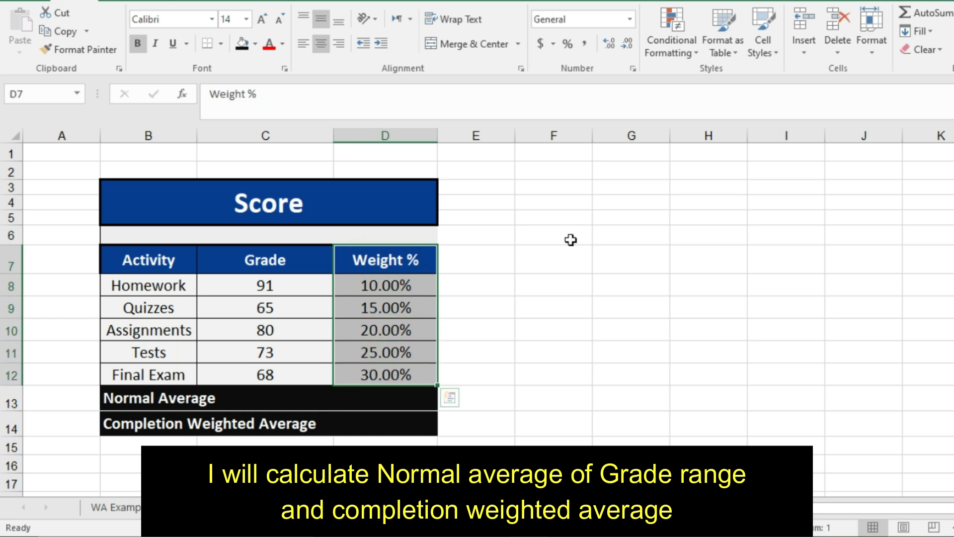
click(180, 397)
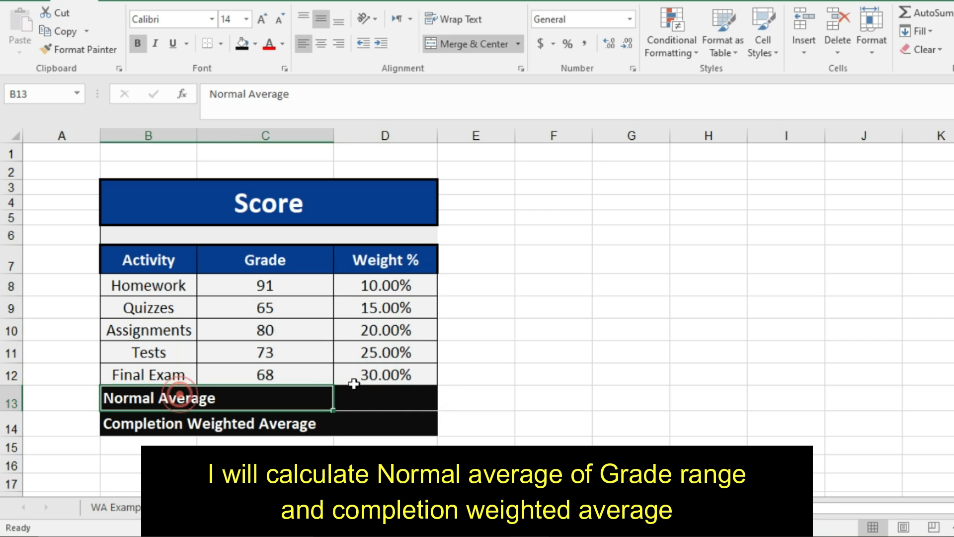
click(368, 394)
click(191, 420)
click(372, 418)
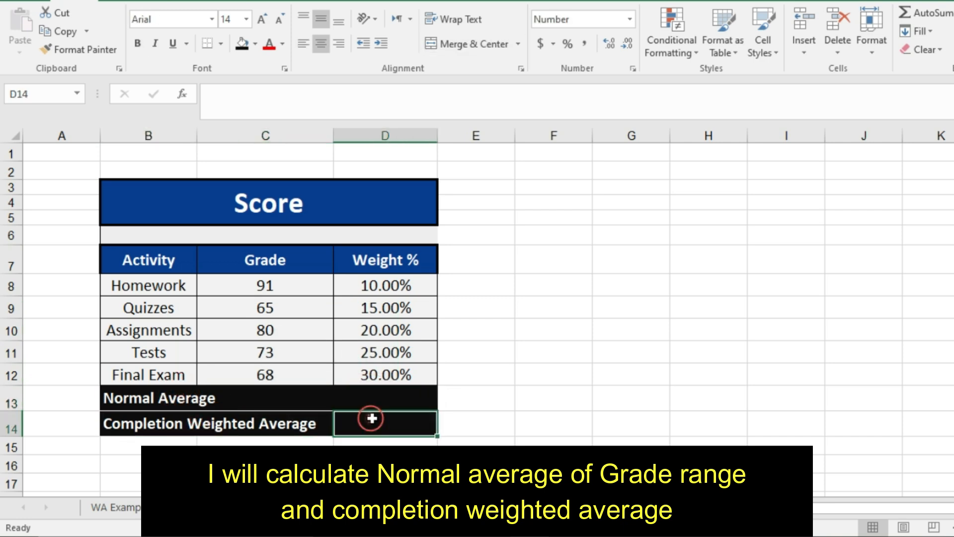
Calculate the Normal Average of the grades in D13 with =AVERAGE(C8:C12) and reselect the cell to check it.
click(385, 397)
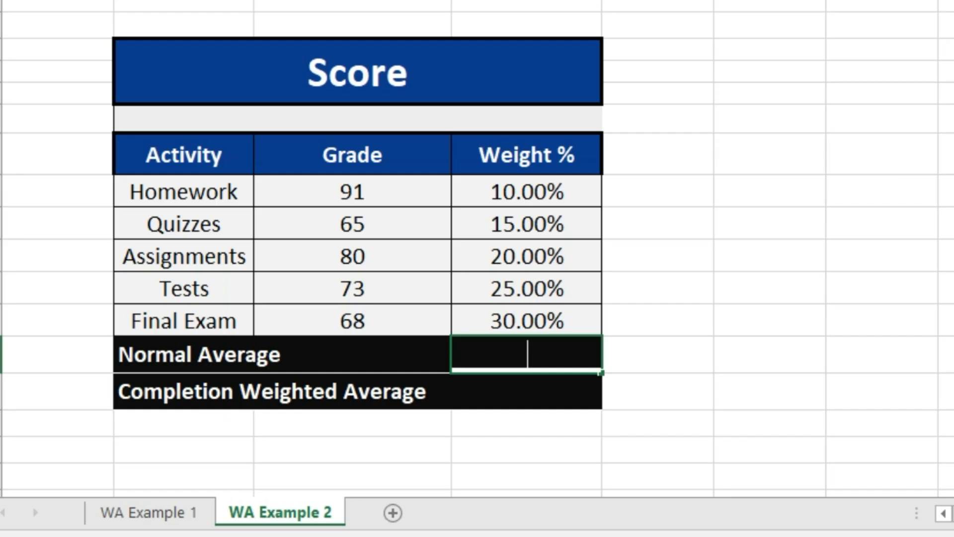
text(=)
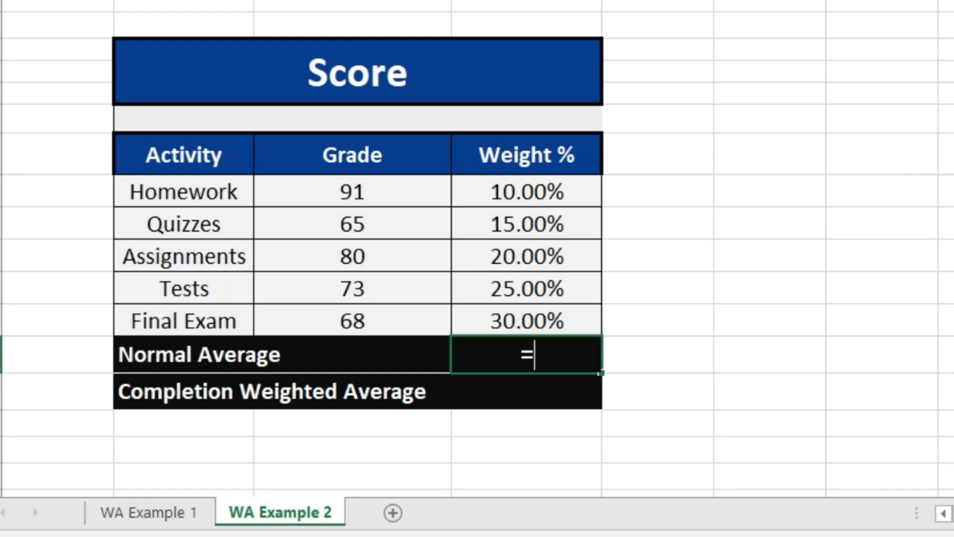
text(average()
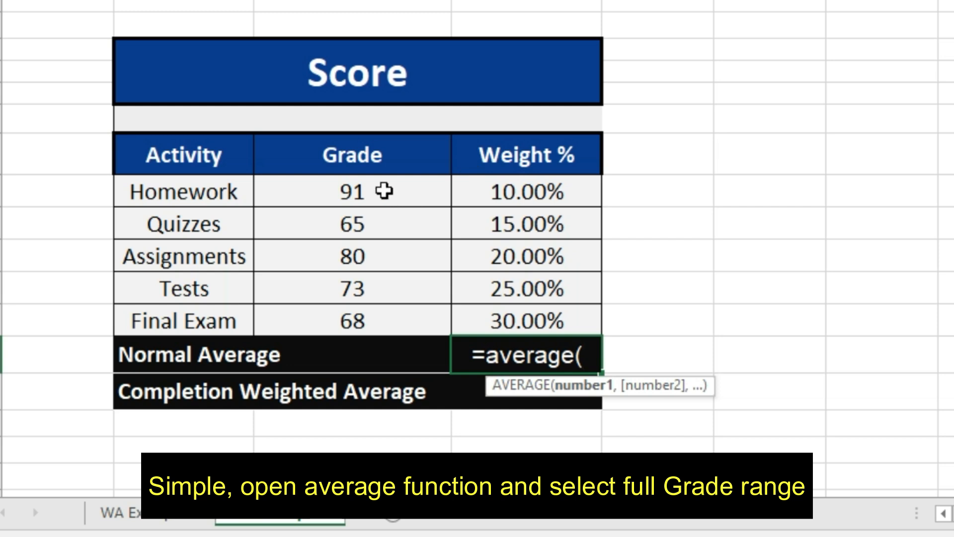
drag(383, 188, 386, 304)
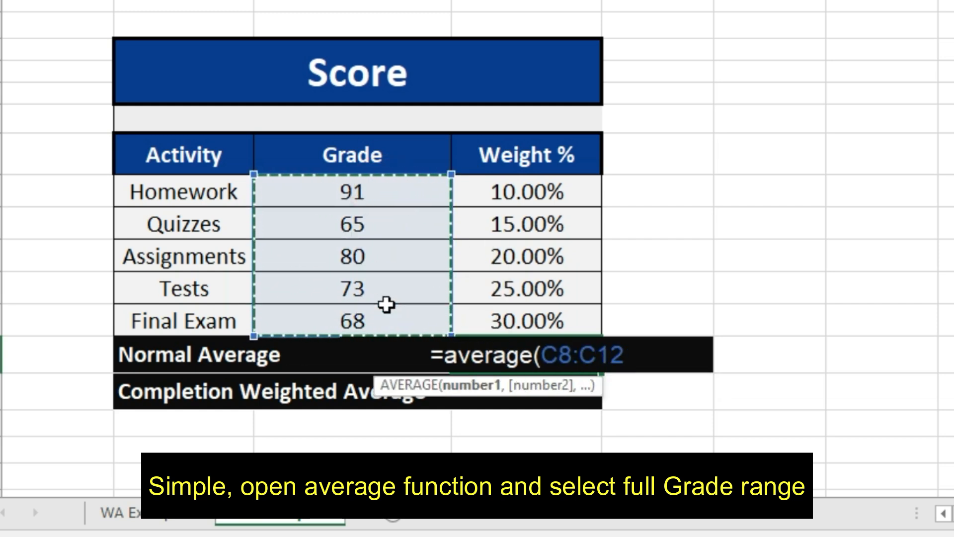
text())
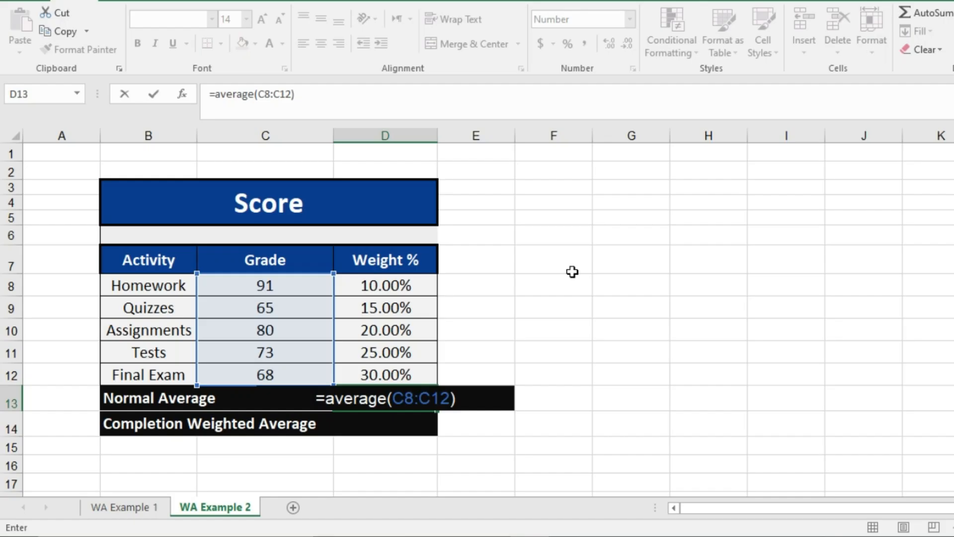
key(Return)
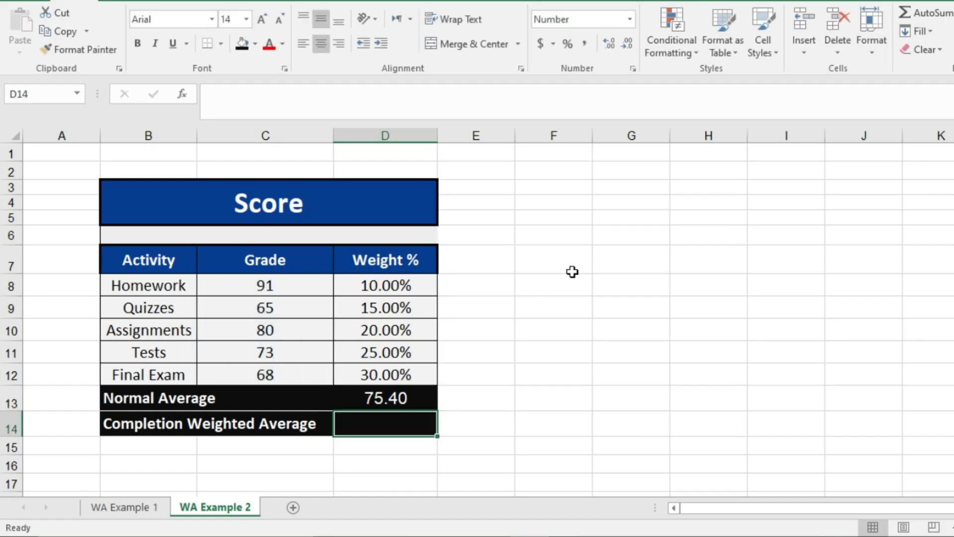
click(419, 393)
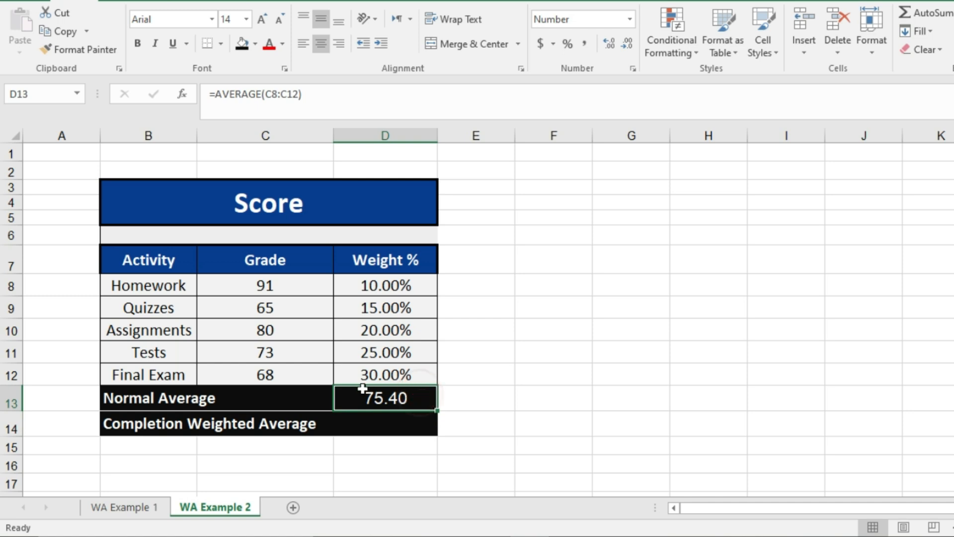
Start the Completion Weighted Average formula in D14 with SUMPRODUCT of the grades C8:C12 and the weights D8:D12.
click(377, 430)
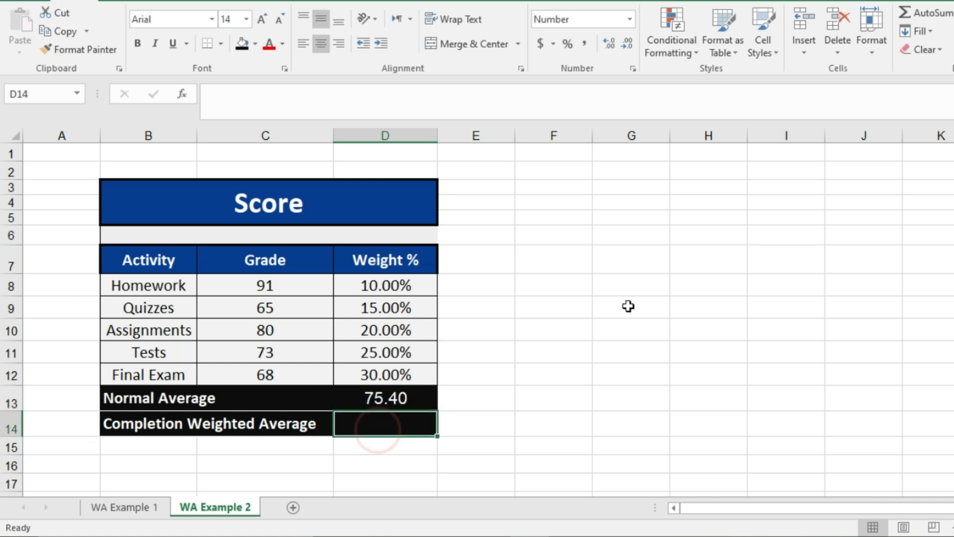
text(=)
text(sumproduct()
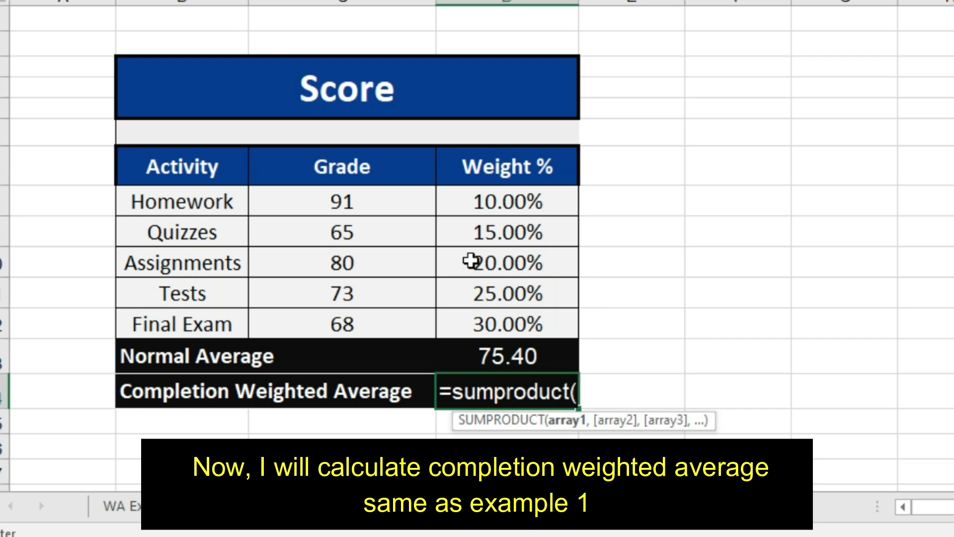
drag(385, 203, 417, 324)
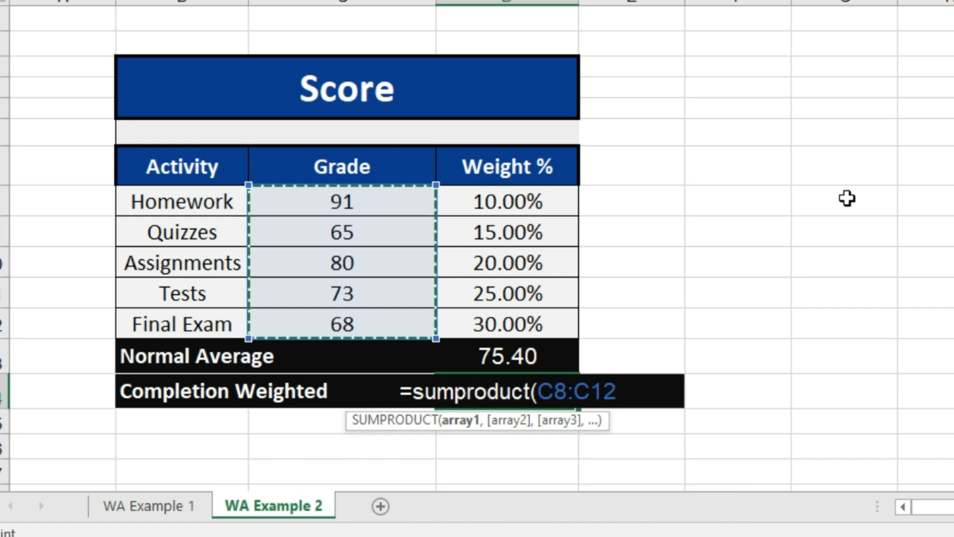
text(,)
drag(532, 196, 535, 323)
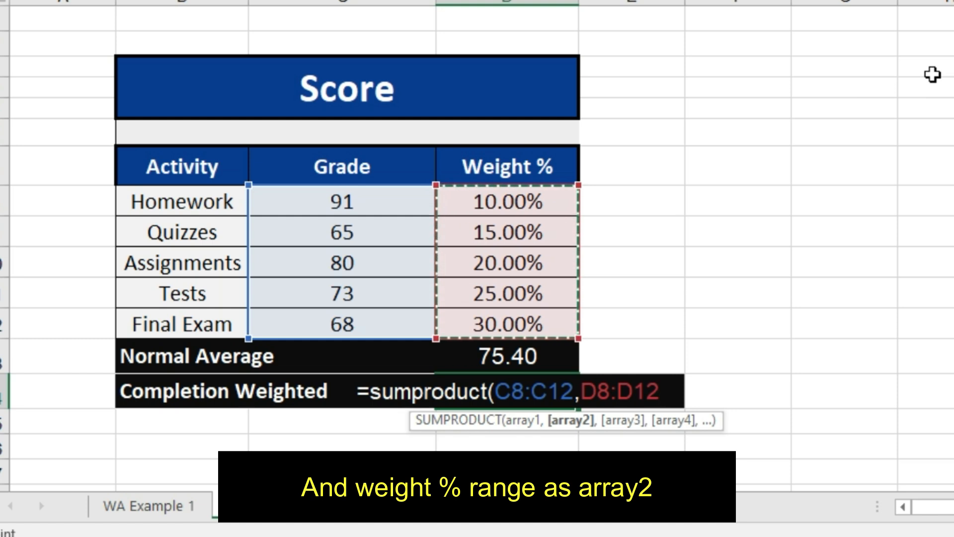
Complete the D14 formula by dividing the SUMPRODUCT by SUM(D8:D12), enter it, and compare D14 with the normal average in D13.
text()/)
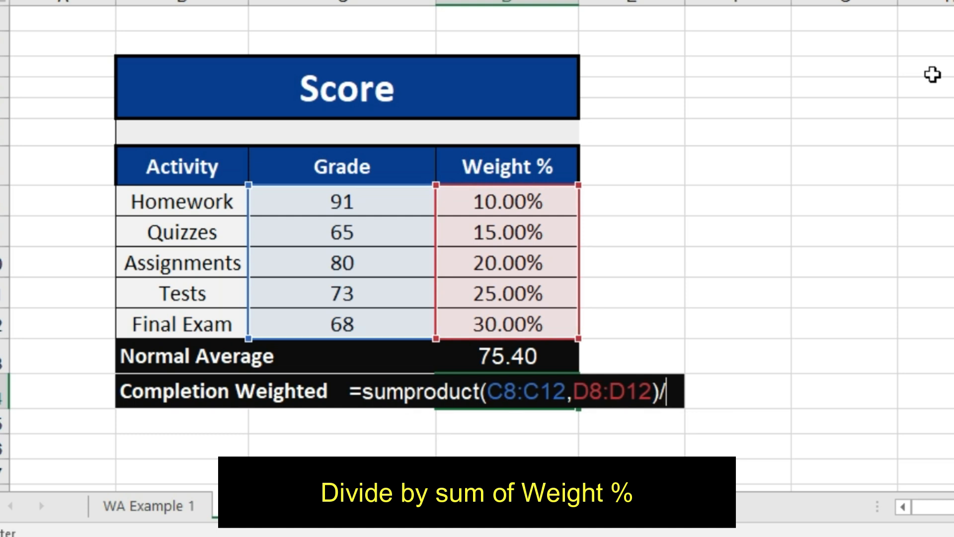
text(w)
key(BackSpace)
text(sum()
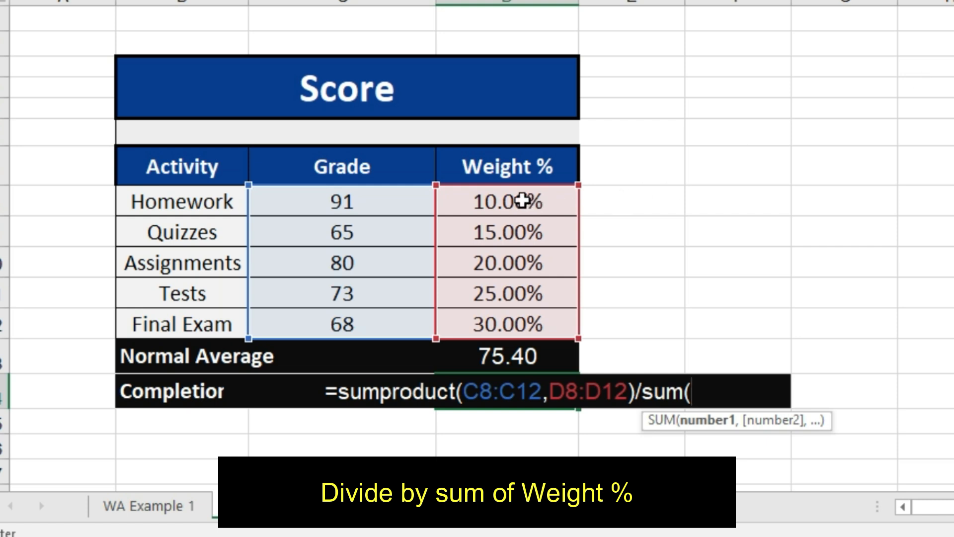
drag(522, 200, 521, 333)
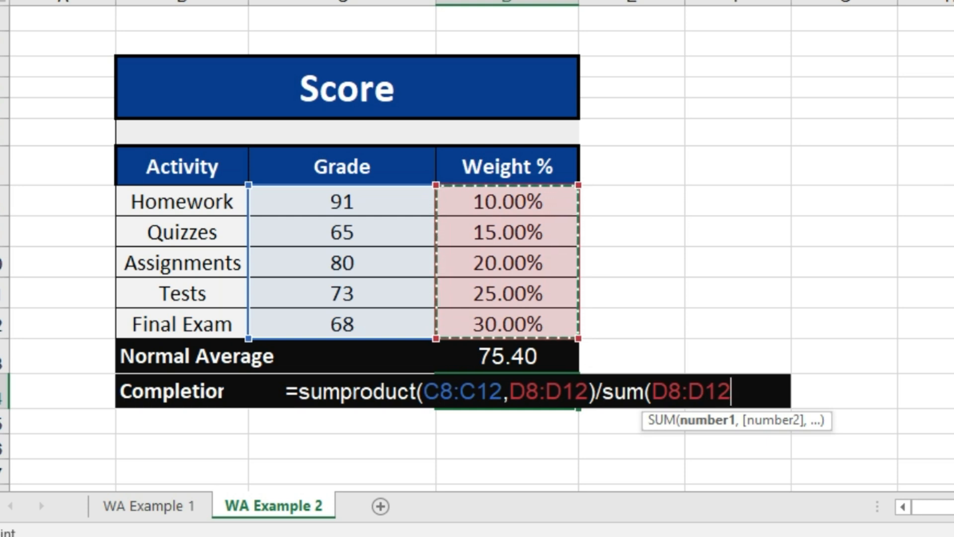
text())
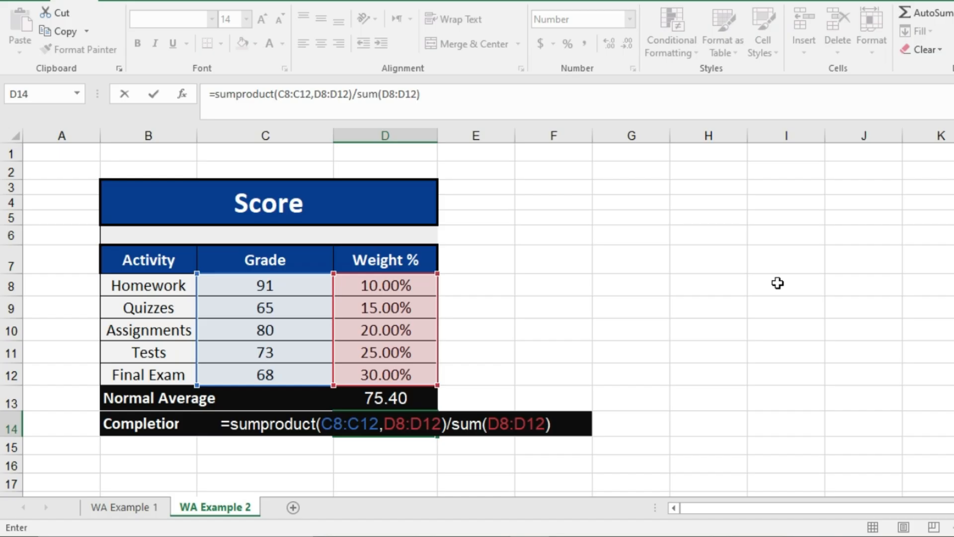
key(Return)
click(423, 423)
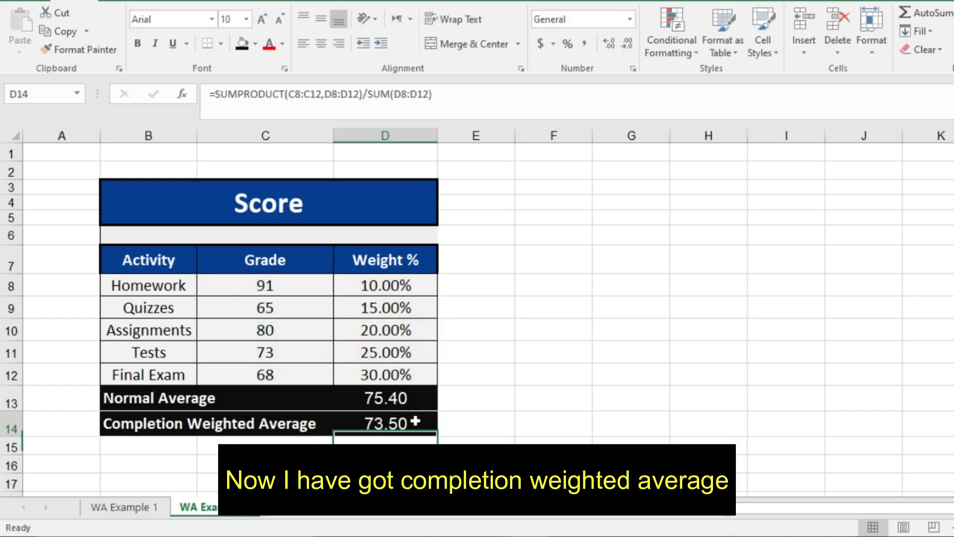
click(389, 400)
click(546, 313)
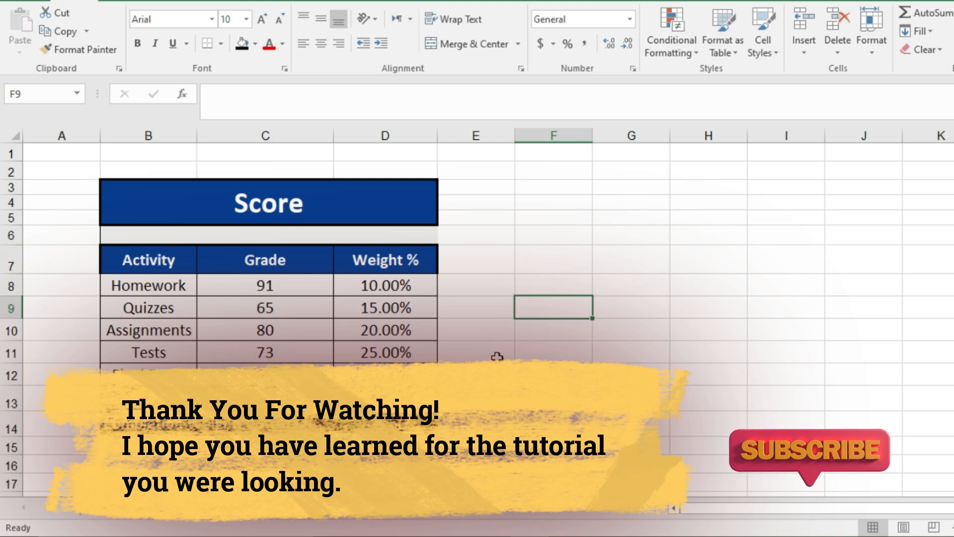
click(518, 349)
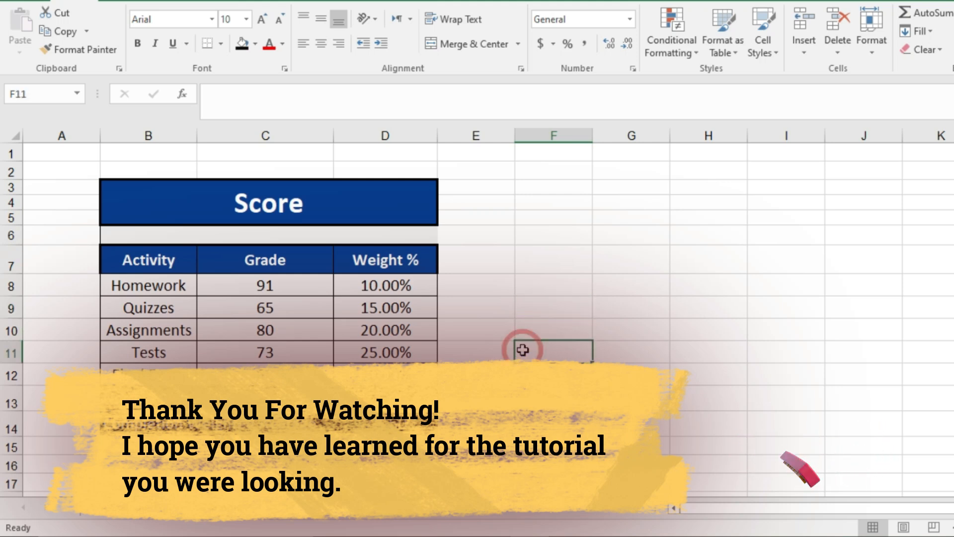